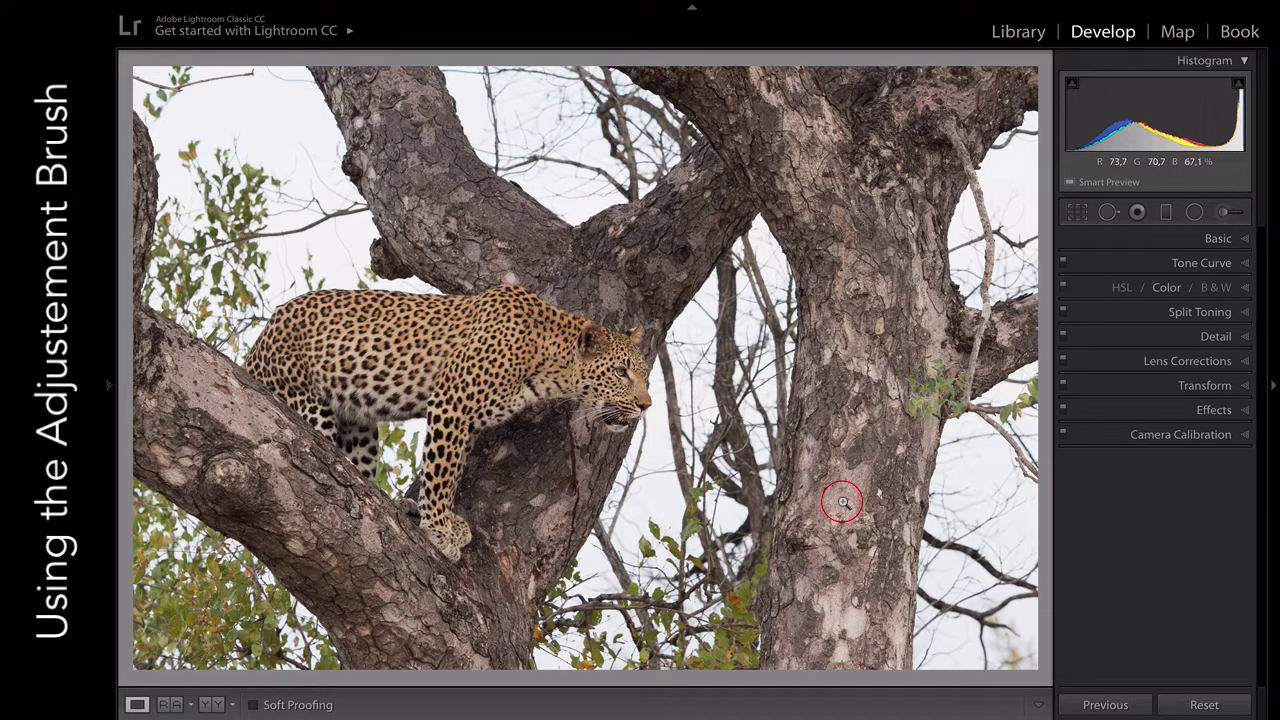
Activate the Adjustment Brush with the mask overlay shown and paint a size 23 mask over the large tree trunk beside the leopard.
click(1226, 213)
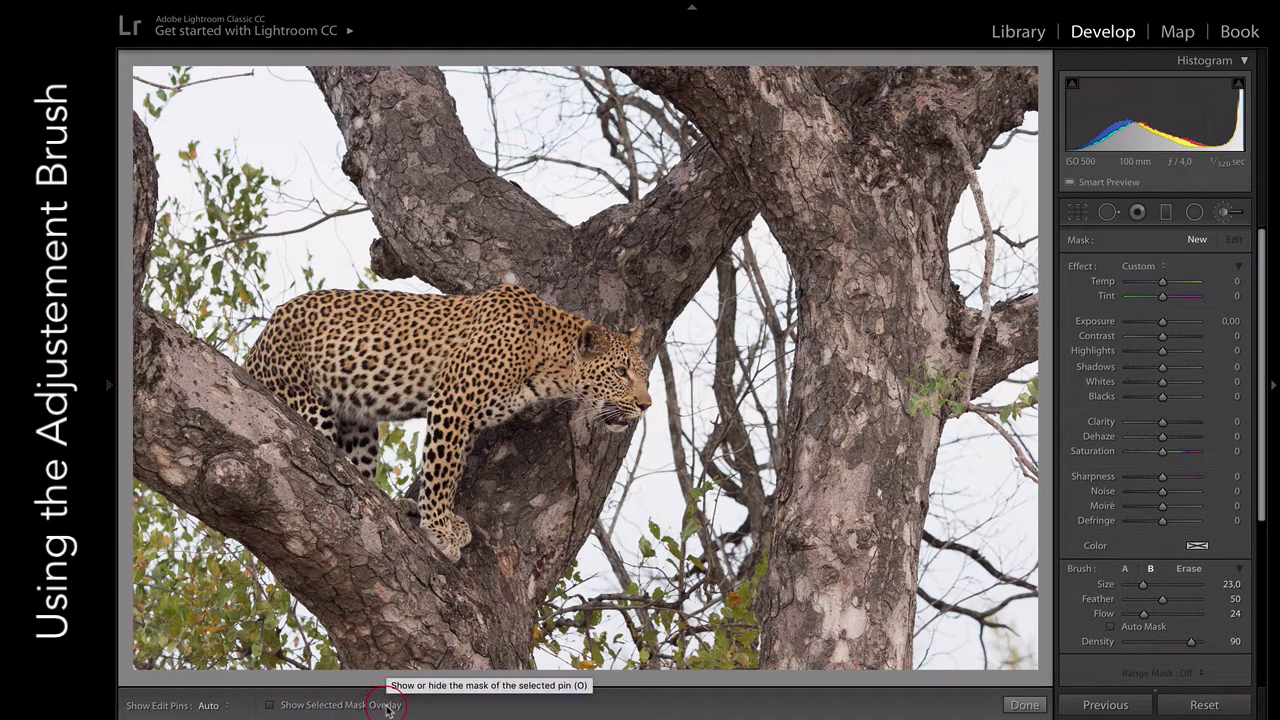
click(269, 707)
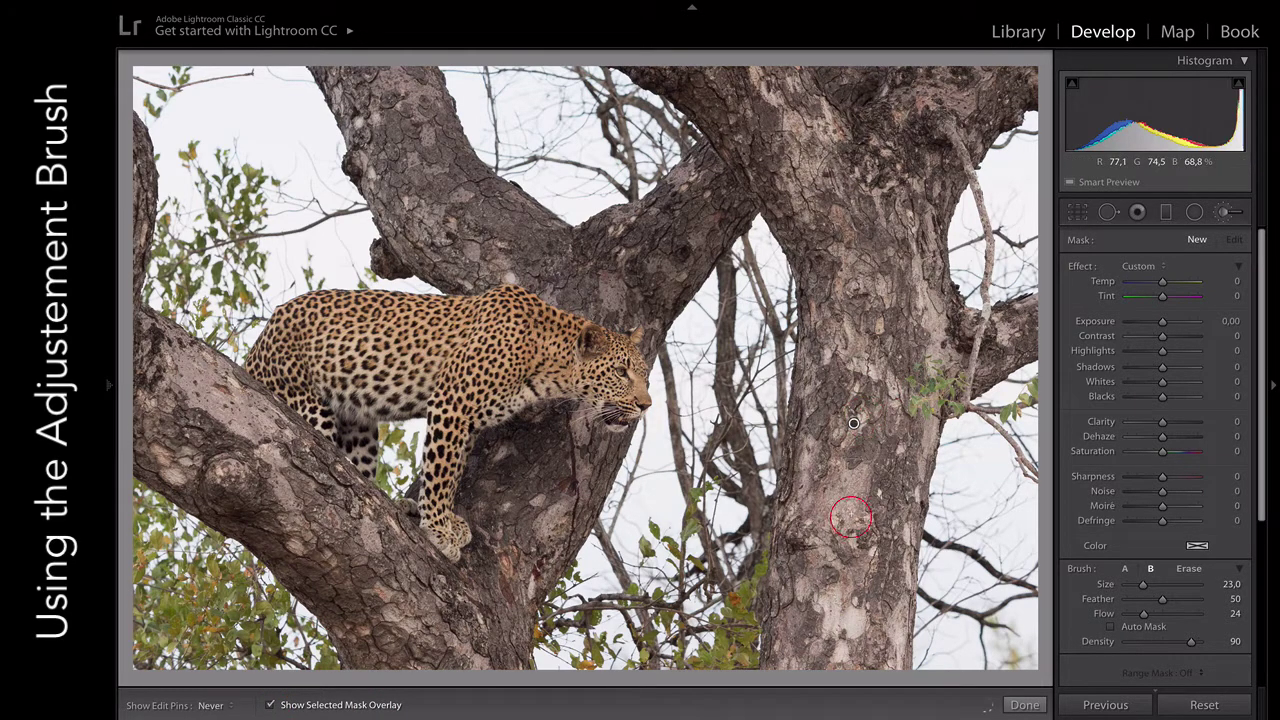
mouse_move(846, 577)
mouse_down()
mouse_move(850, 432)
mouse_move(880, 318)
mouse_up()
key(h)
mouse_move(892, 170)
mouse_down()
mouse_move(890, 200)
mouse_move(934, 137)
mouse_move(763, 122)
mouse_move(782, 153)
mouse_move(775, 144)
mouse_move(946, 153)
mouse_move(961, 117)
mouse_move(863, 127)
mouse_move(783, 111)
mouse_move(880, 347)
mouse_move(792, 651)
mouse_move(892, 580)
mouse_move(872, 587)
mouse_move(875, 445)
mouse_move(947, 331)
mouse_move(944, 388)
mouse_move(912, 410)
mouse_up()
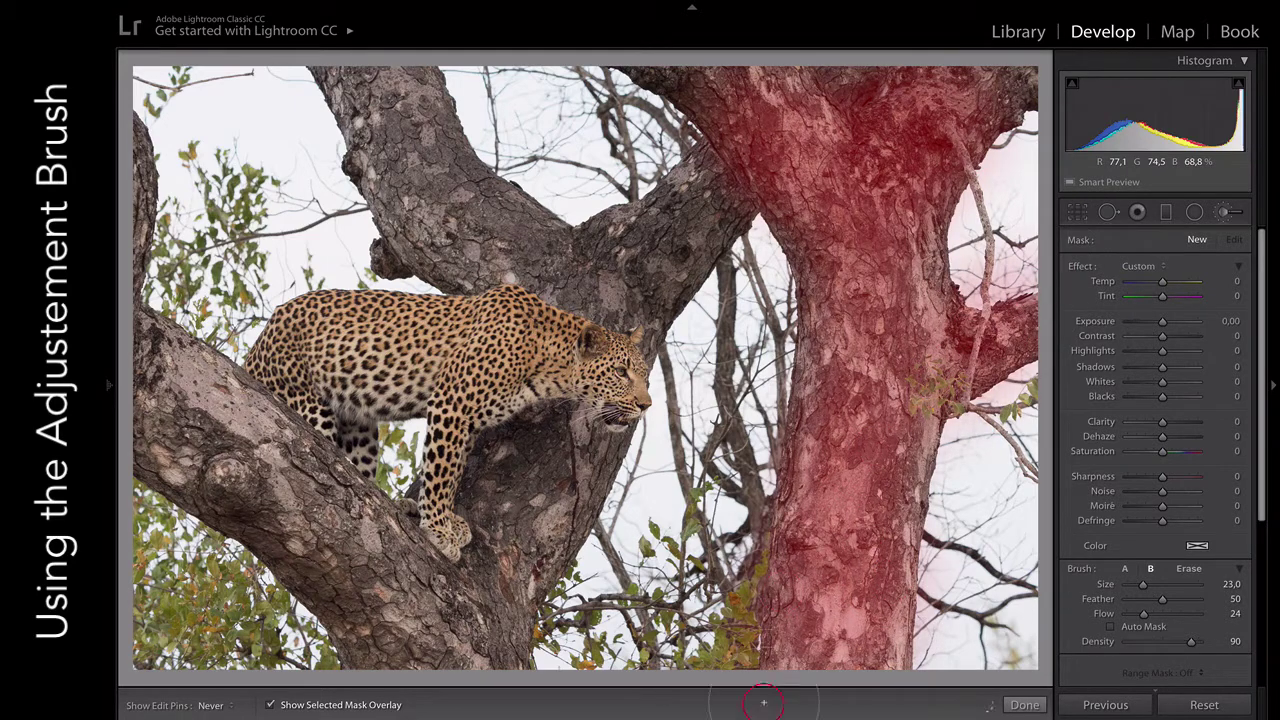
mouse_move(820, 381)
mouse_down()
mouse_move(871, 299)
mouse_move(865, 360)
mouse_move(851, 340)
mouse_move(797, 571)
mouse_up()
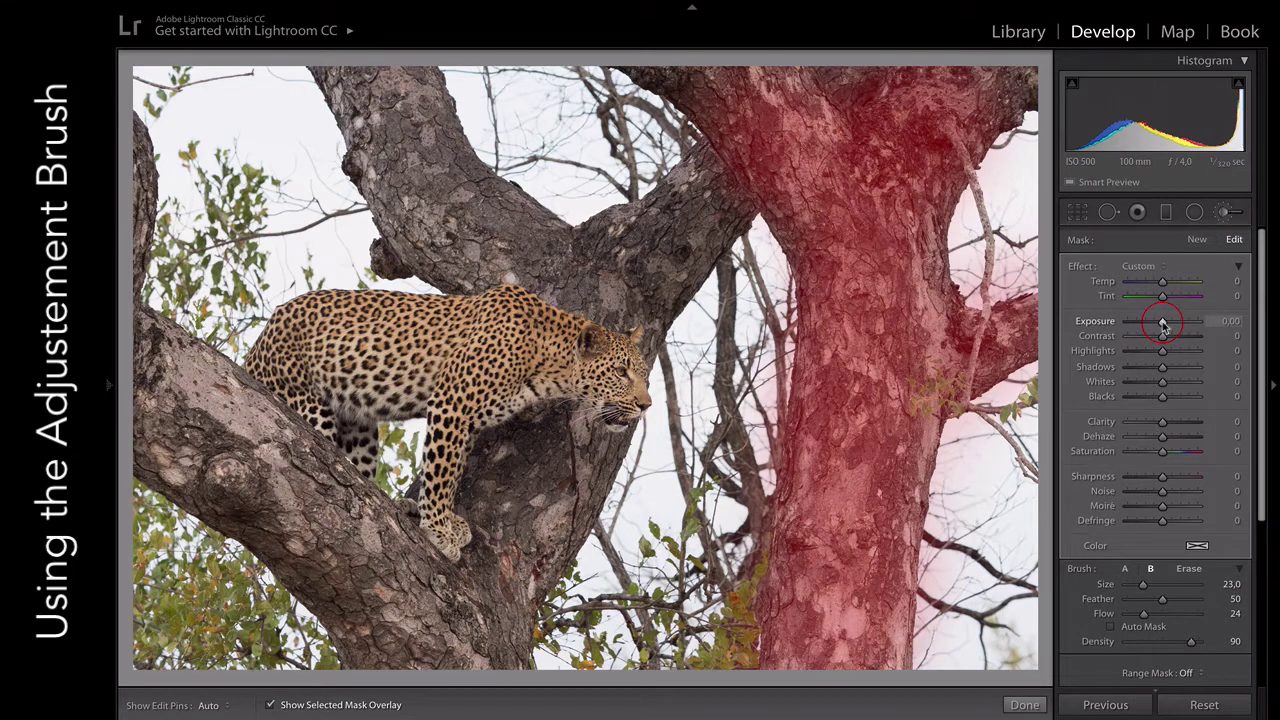
Try the Exposure adjustment on the painted trunk and toggle the selected mask overlay off.
mouse_move(1163, 325)
mouse_down()
mouse_move(1198, 326)
mouse_move(1100, 323)
mouse_move(1203, 323)
mouse_move(1110, 333)
mouse_move(1163, 325)
mouse_up()
click(268, 705)
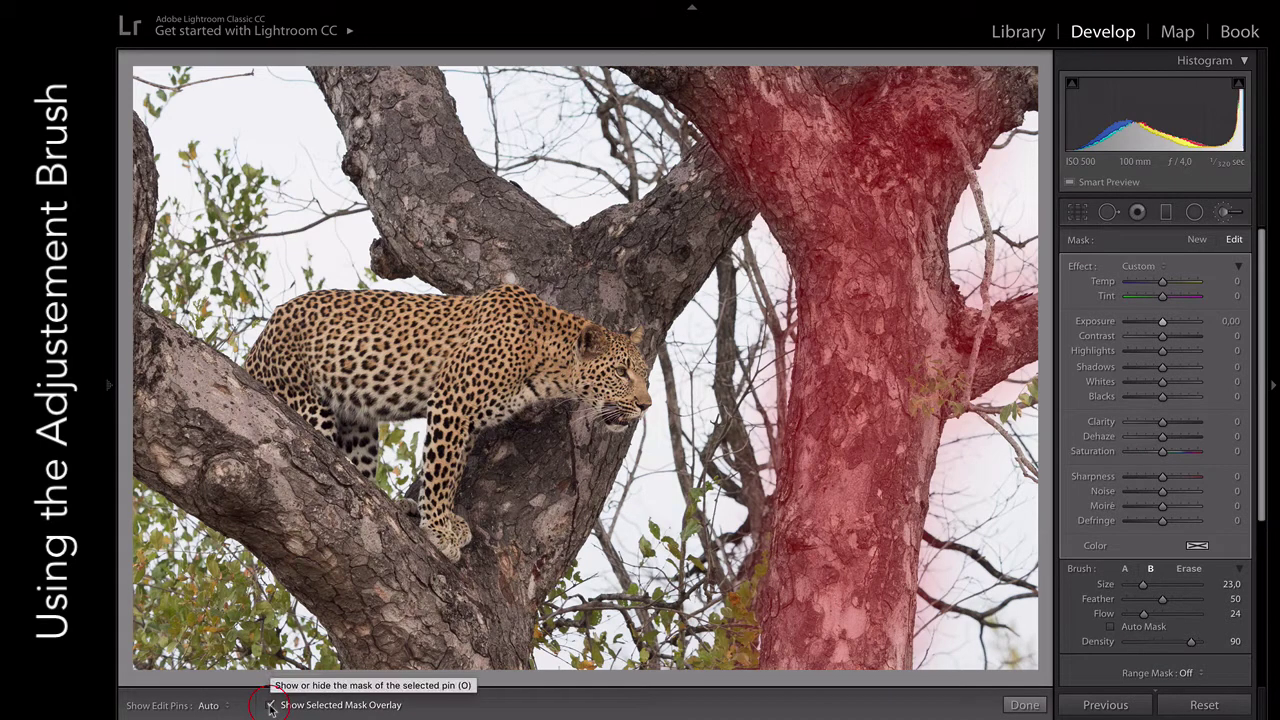
click(270, 706)
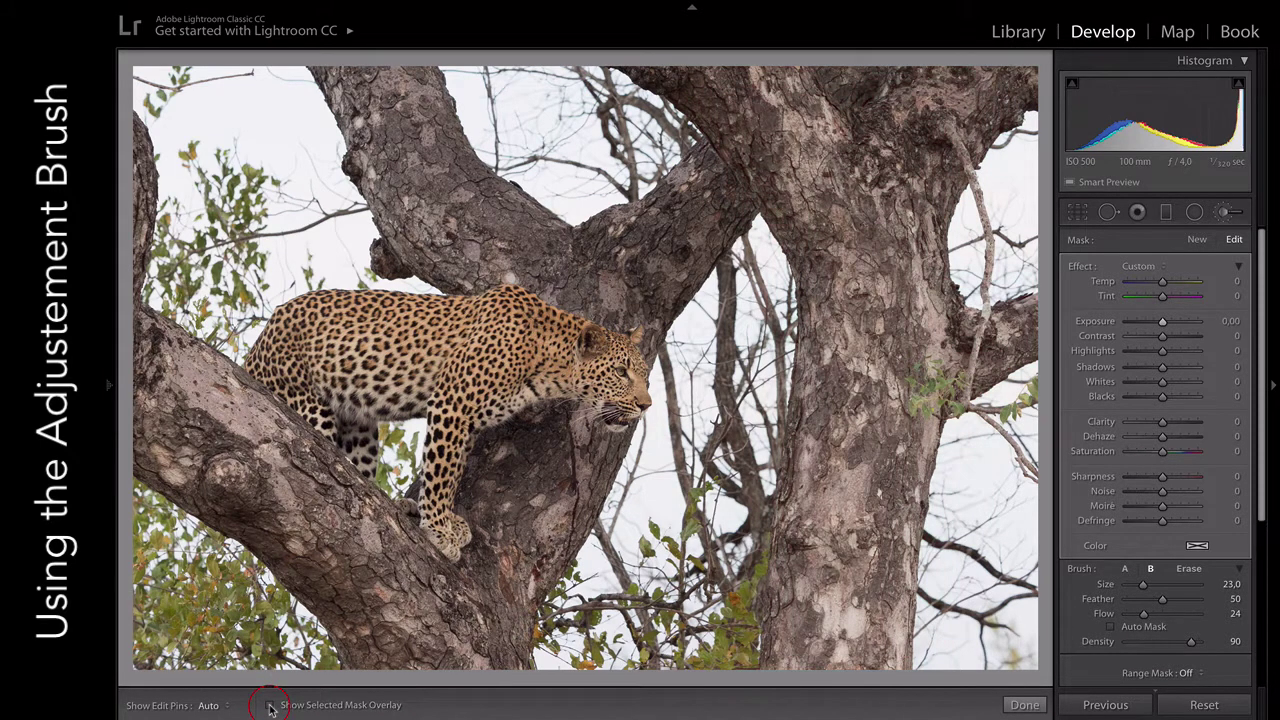
click(270, 706)
click(270, 706)
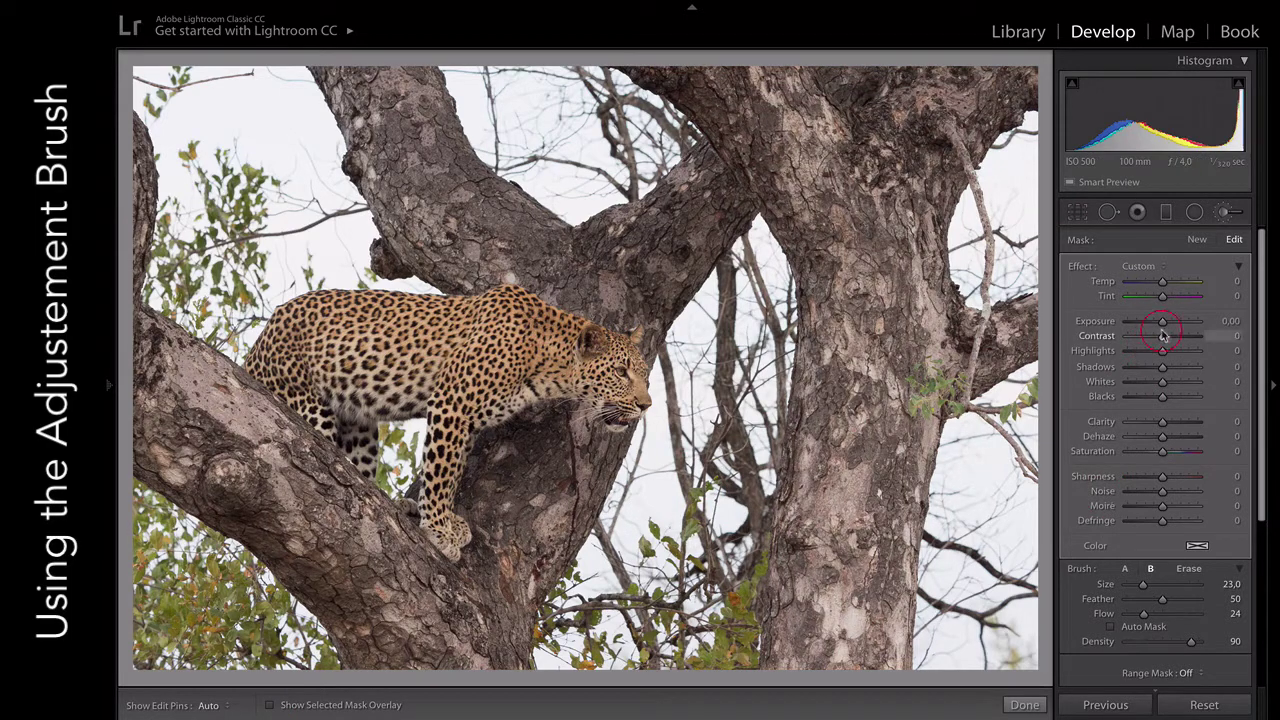
Try Exposure and Clarity adjustments on the trunk mask, leaving Clarity at -2, and show the mask overlay again.
mouse_move(1162, 321)
mouse_down()
mouse_move(1176, 324)
mouse_move(1147, 327)
mouse_move(1162, 324)
mouse_up()
mouse_move(1162, 421)
mouse_down()
mouse_move(1179, 424)
mouse_move(1134, 423)
mouse_move(1180, 423)
mouse_move(1163, 424)
mouse_up()
click(269, 705)
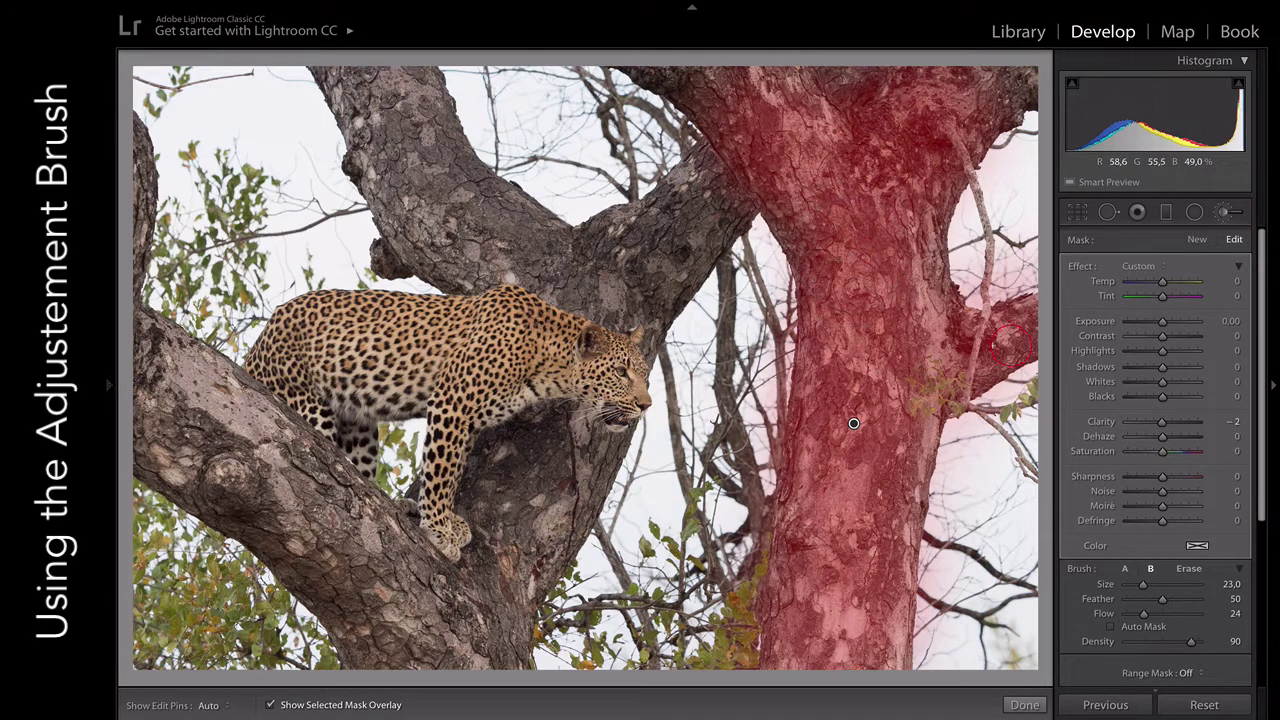
Start a new brush mask with the brush size at 17 and paint it over the leopard.
scroll(1195, 275, down, 1)
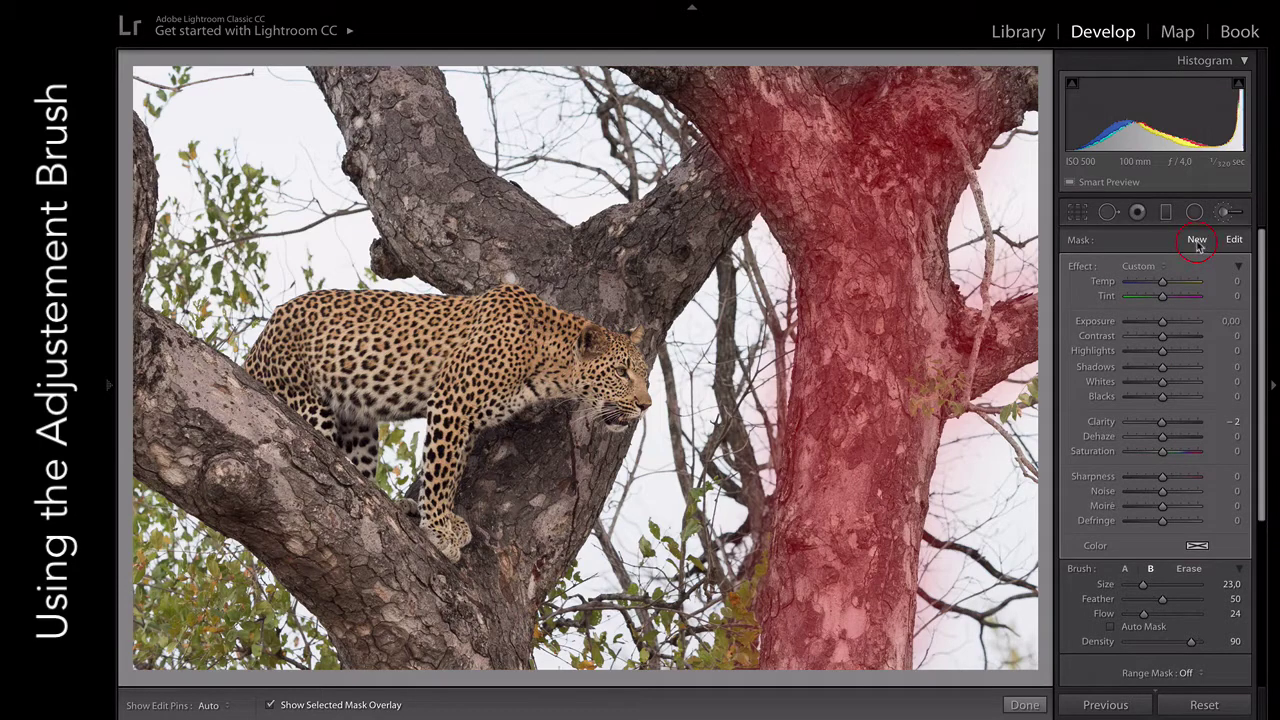
click(1197, 243)
click(557, 362)
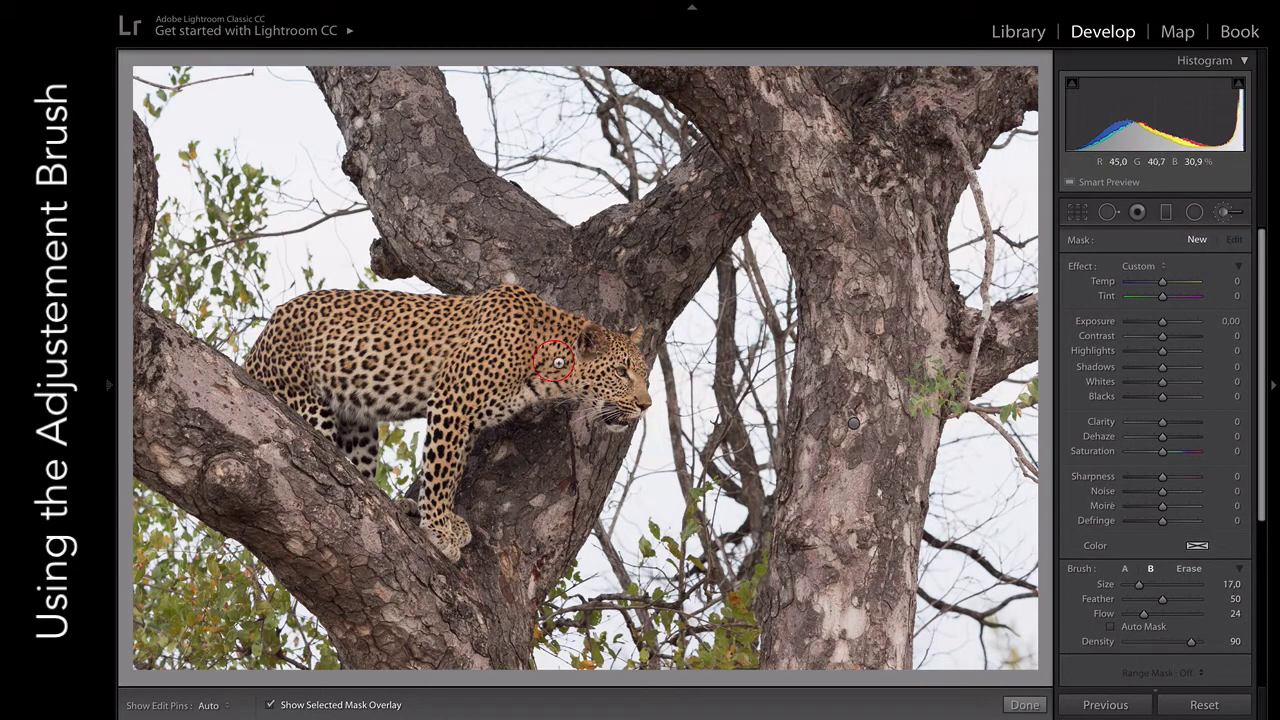
mouse_move(557, 362)
mouse_down()
mouse_move(395, 368)
mouse_move(428, 340)
mouse_move(395, 360)
mouse_move(430, 361)
mouse_move(306, 341)
mouse_move(527, 358)
mouse_move(525, 380)
mouse_move(498, 371)
mouse_move(438, 416)
mouse_move(435, 457)
mouse_move(452, 377)
mouse_move(409, 378)
mouse_move(363, 331)
mouse_move(459, 330)
mouse_move(590, 355)
mouse_move(611, 386)
mouse_move(590, 396)
mouse_move(590, 372)
mouse_move(605, 373)
mouse_move(540, 345)
mouse_up()
key(h)
mouse_move(447, 313)
mouse_down()
mouse_move(296, 328)
mouse_move(282, 358)
mouse_move(370, 348)
mouse_move(557, 400)
mouse_move(624, 392)
mouse_move(626, 372)
mouse_move(530, 402)
mouse_up()
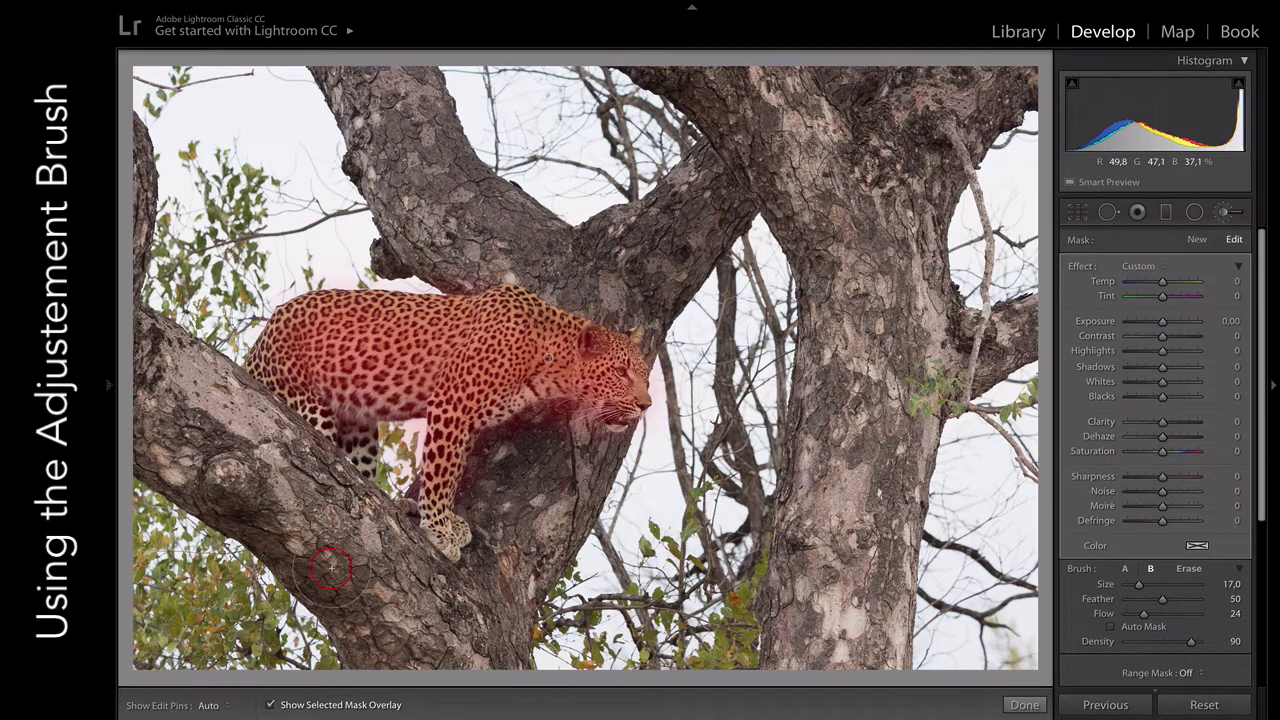
Hide the mask overlay and set the leopard mask's Contrast to -10 and Shadows to 17.
click(271, 705)
click(271, 705)
click(268, 706)
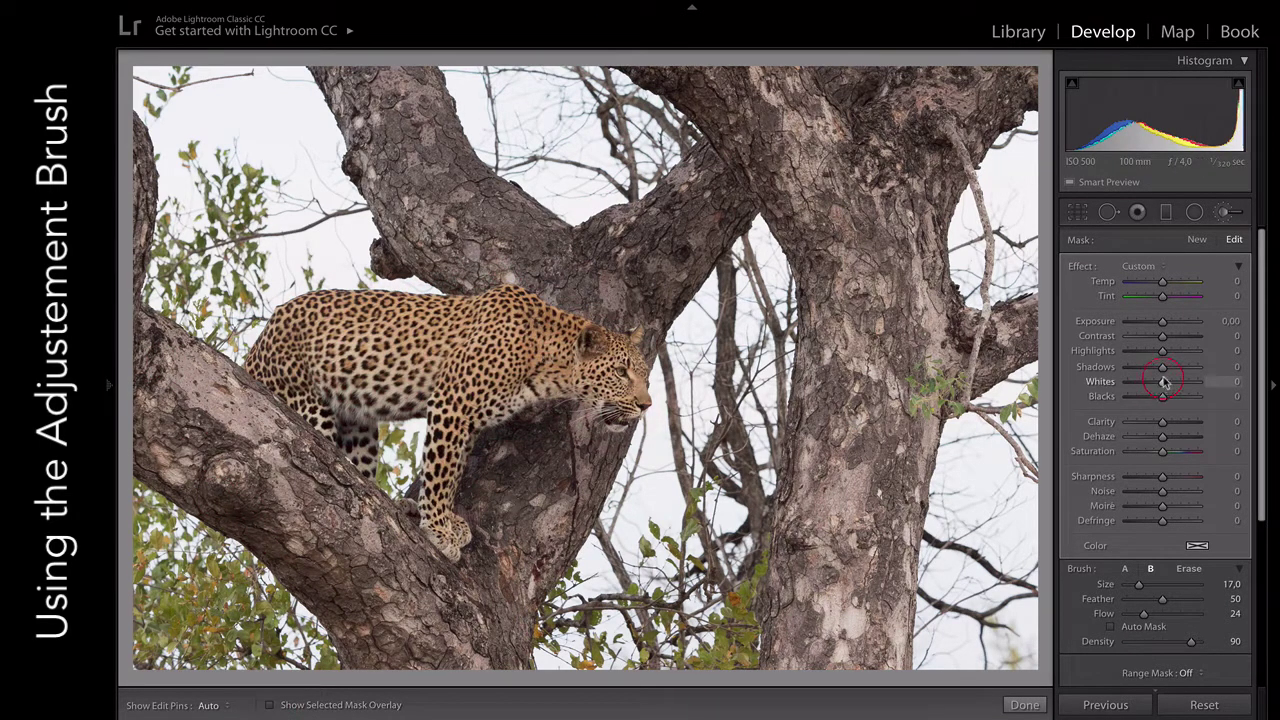
drag(1162, 336, 1169, 370)
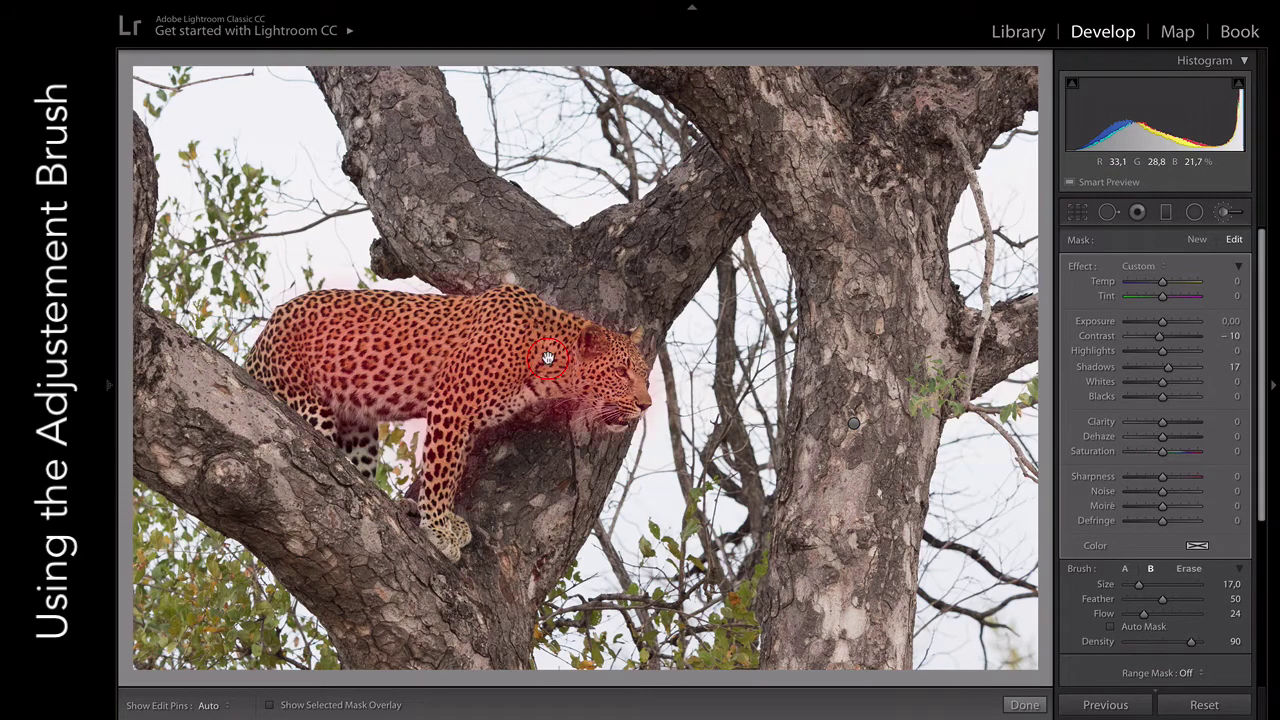
Delete both brush adjustments, the one on the leopard and the one on the tree trunk.
key(Delete)
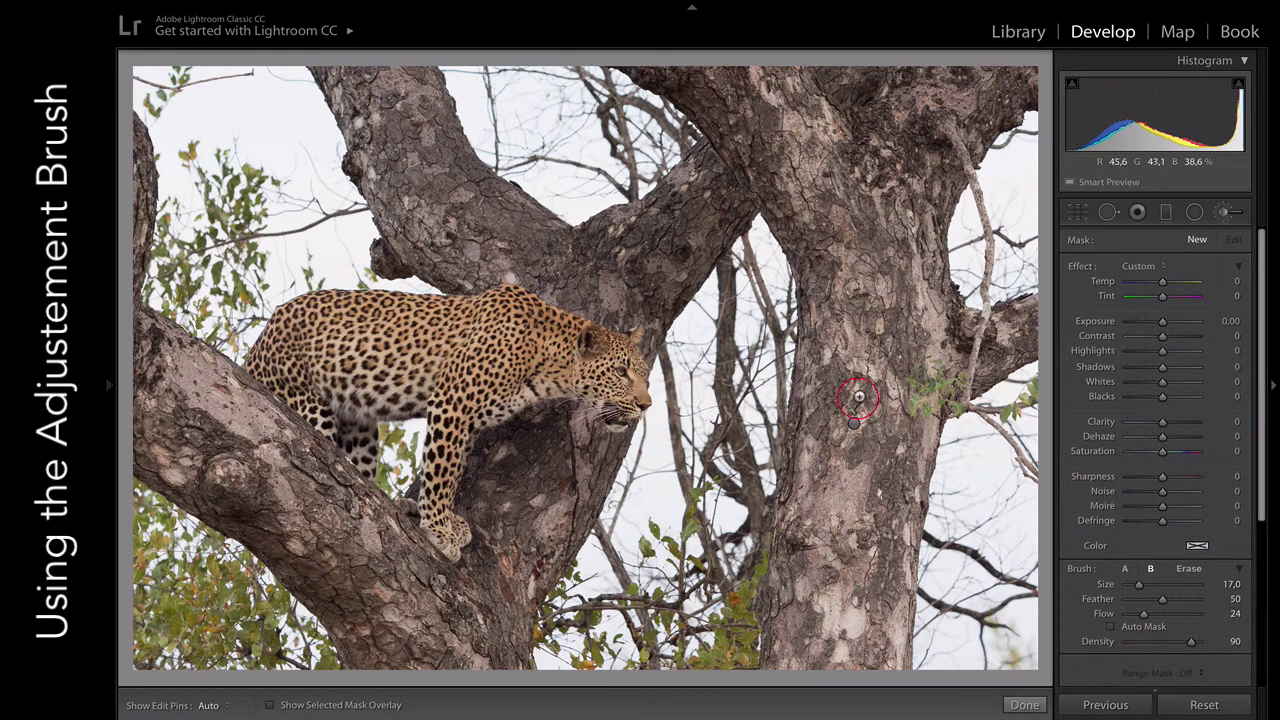
click(855, 421)
key(Delete)
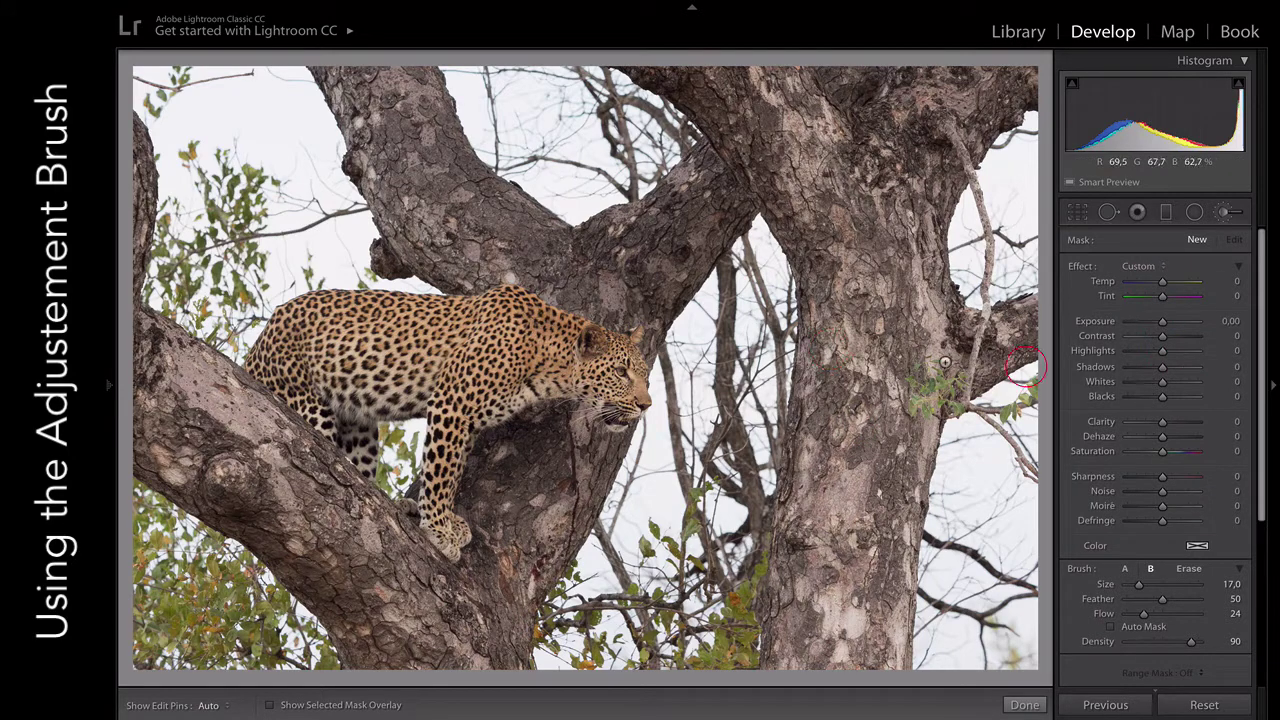
Set the brush to size 18 and flow 26, keeping density at 90.
scroll(1162, 370, down, 1)
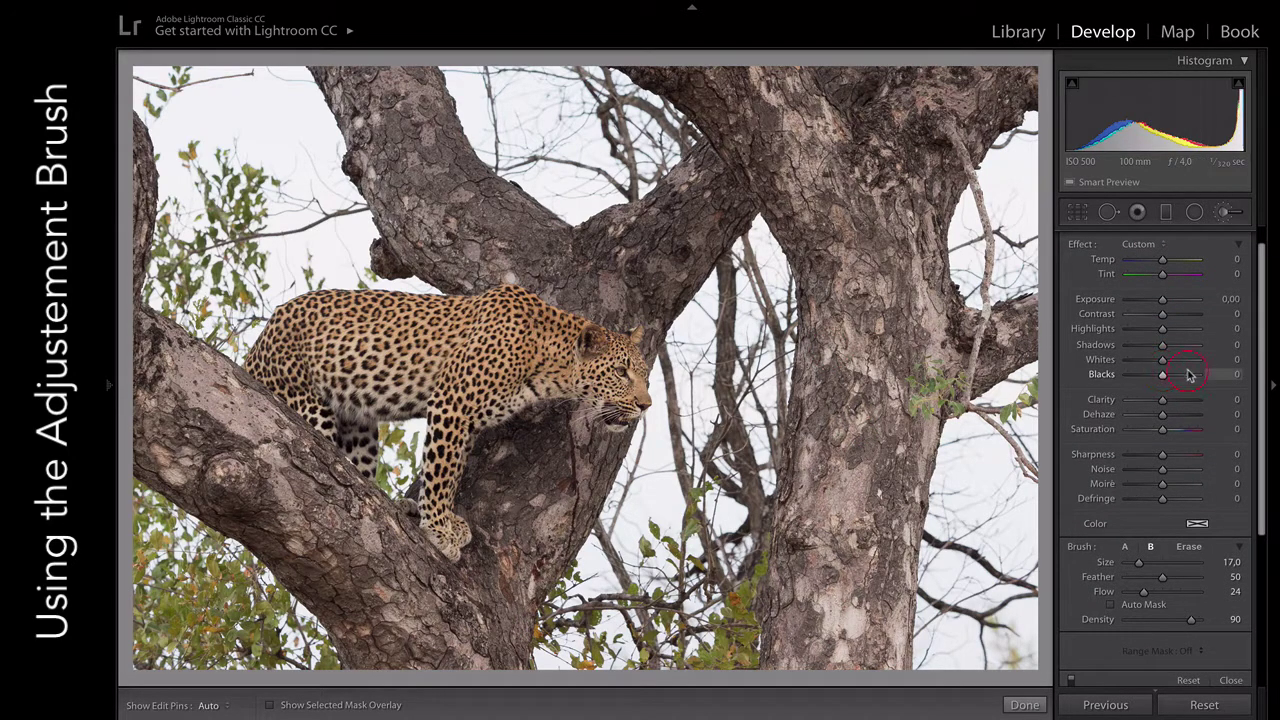
scroll(1219, 374, down, 1)
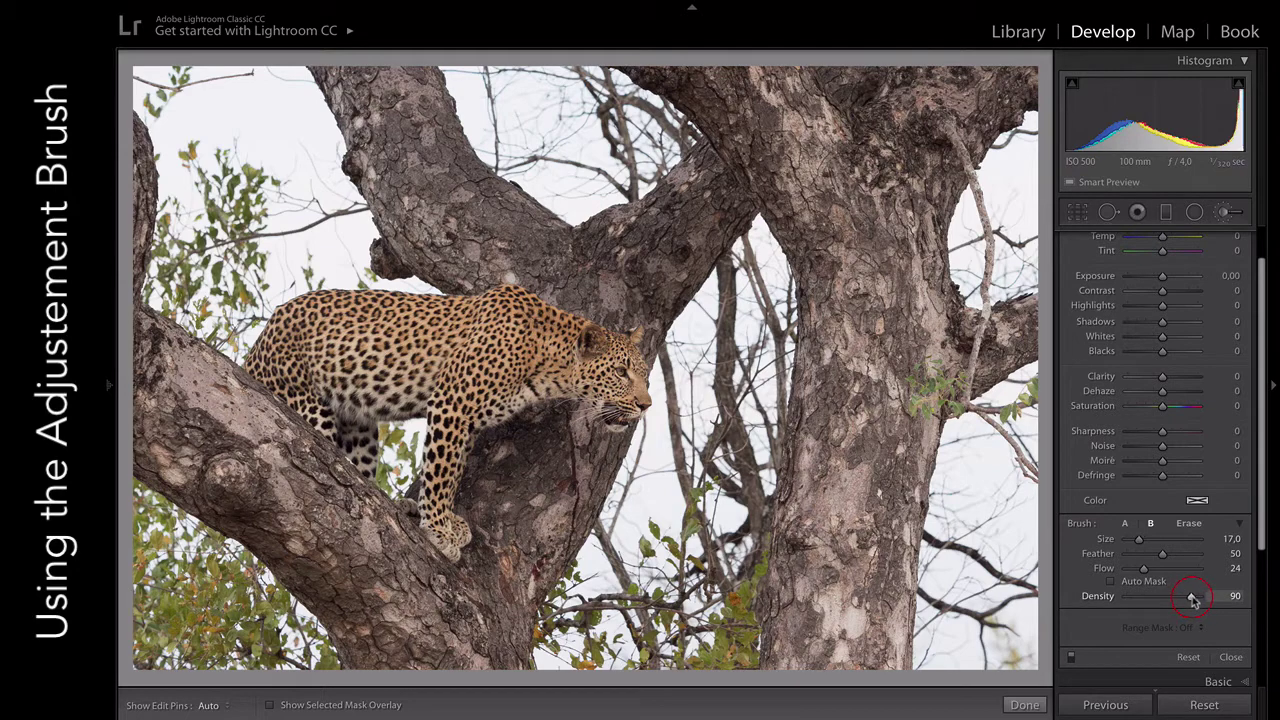
drag(1222, 598, 1230, 608)
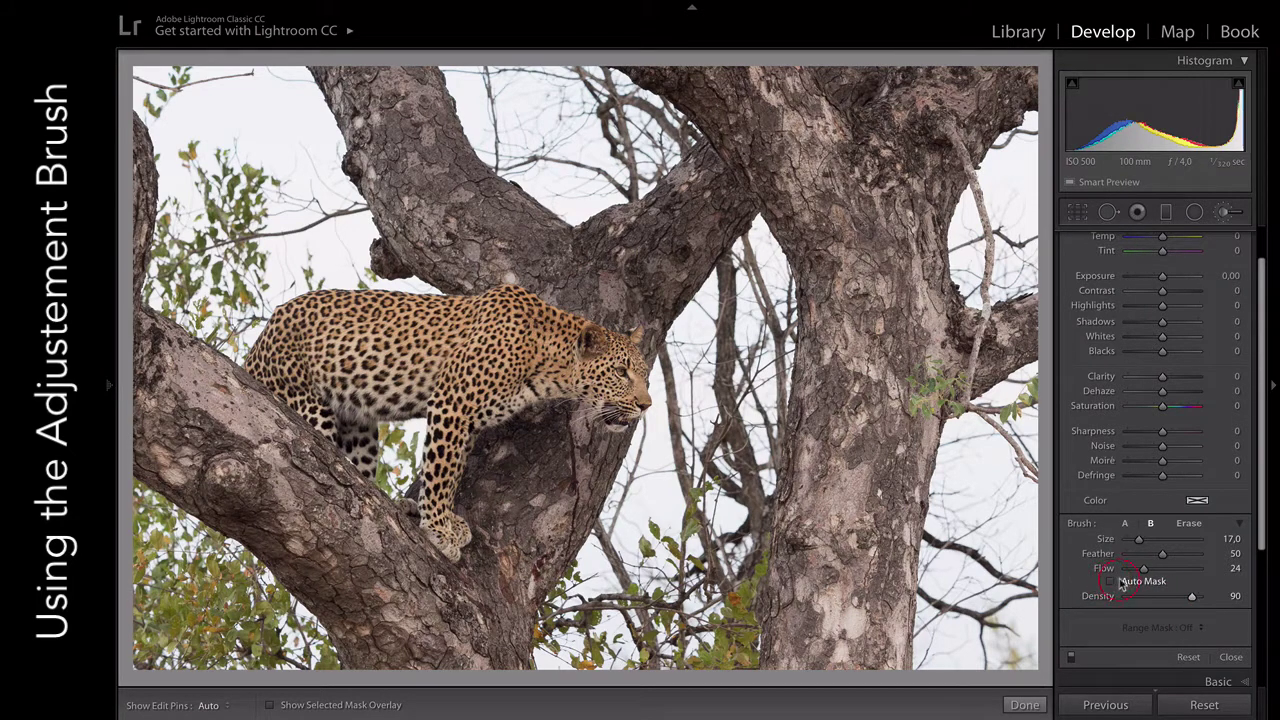
drag(1144, 568, 1212, 570)
scroll(966, 401, up, 1)
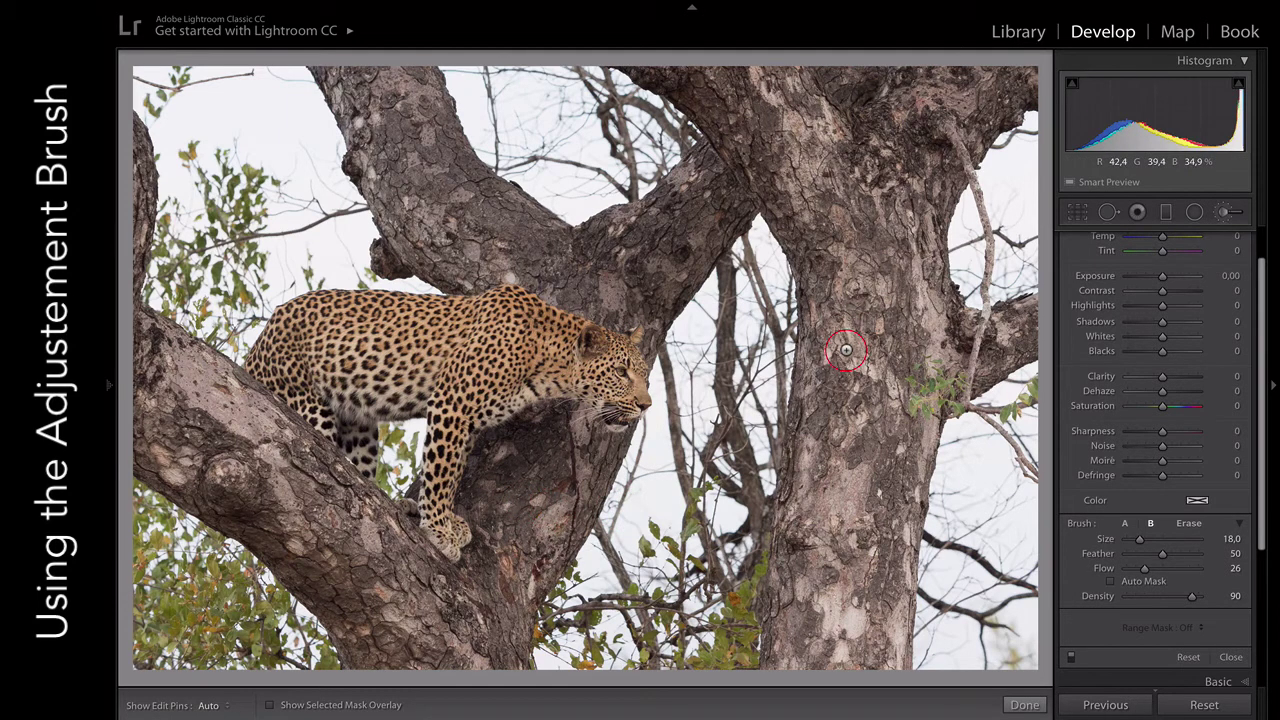
Paint the large tree trunk with a size 26 brush using Exposure 1,86, Contrast 28, Shadows 37 and Clarity 56.
drag(858, 349, 893, 425)
scroll(1170, 410, up, 1)
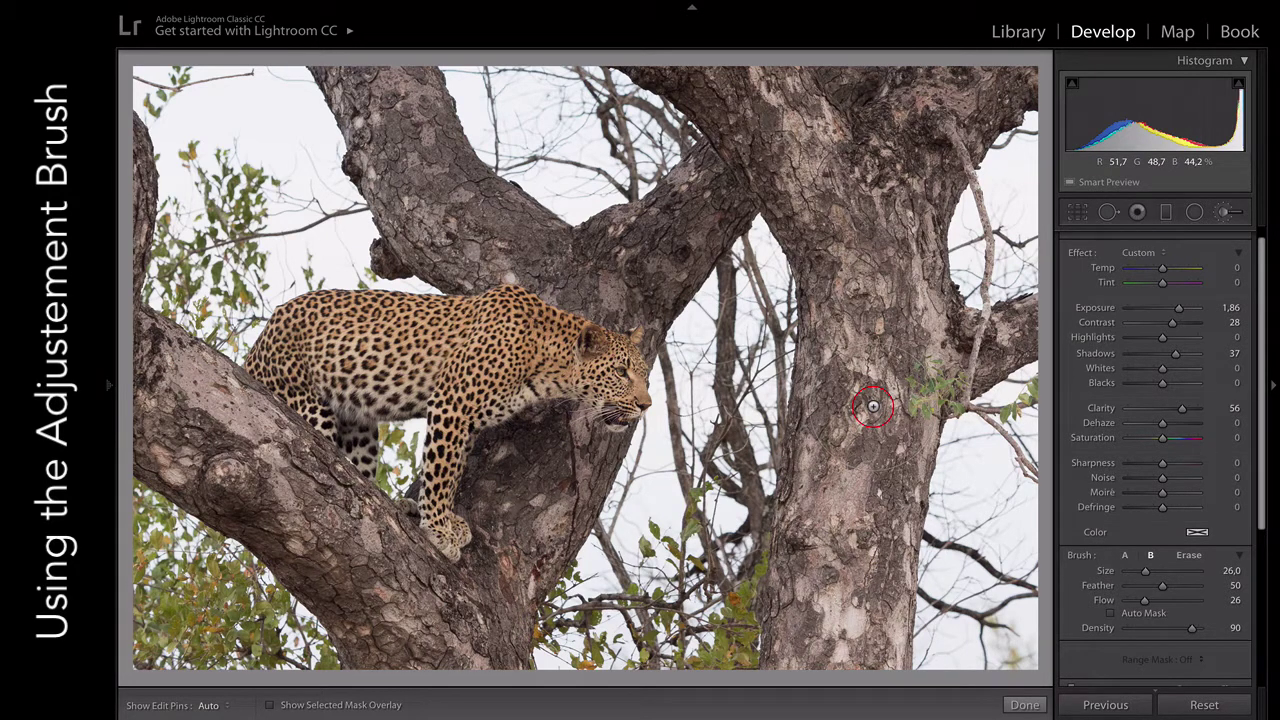
mouse_move(873, 407)
mouse_down()
mouse_move(846, 531)
mouse_move(848, 482)
mouse_move(863, 491)
mouse_move(849, 491)
mouse_move(863, 275)
mouse_move(826, 212)
mouse_move(866, 286)
mouse_move(812, 162)
mouse_move(900, 120)
mouse_move(880, 150)
mouse_move(840, 140)
mouse_up()
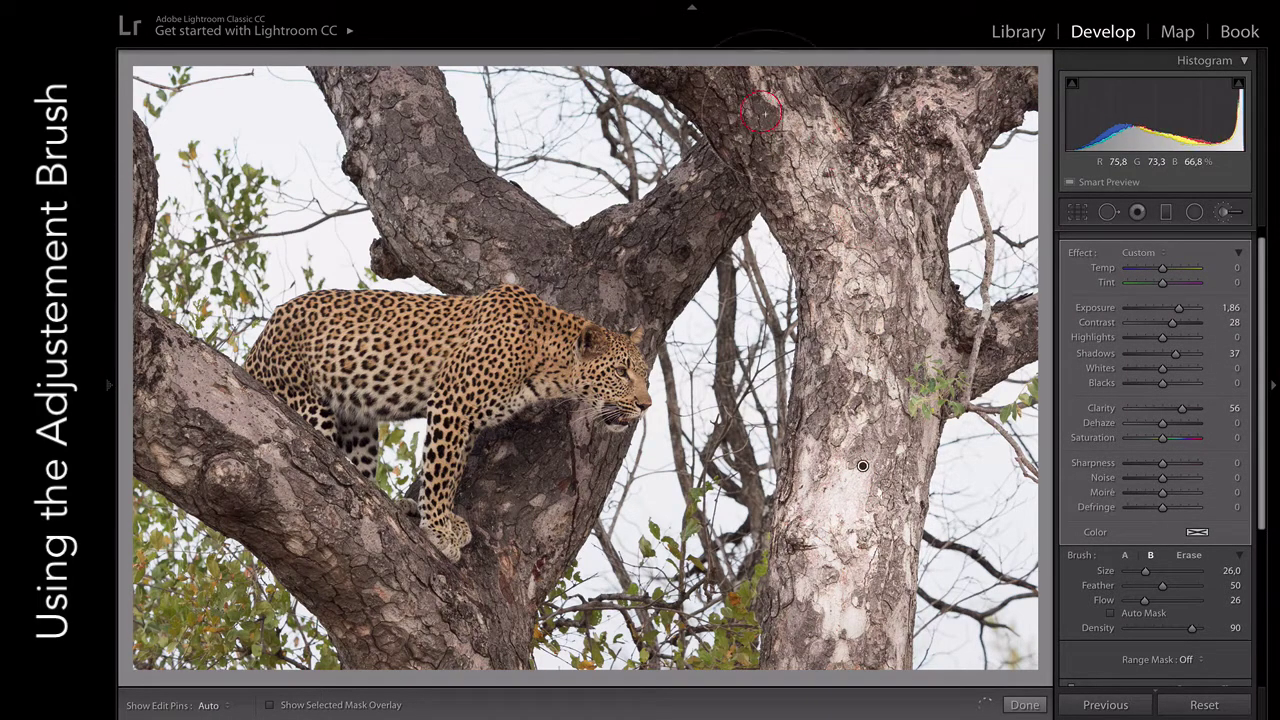
mouse_move(762, 113)
mouse_down()
mouse_move(945, 380)
mouse_move(989, 343)
mouse_move(818, 594)
mouse_move(791, 669)
mouse_up()
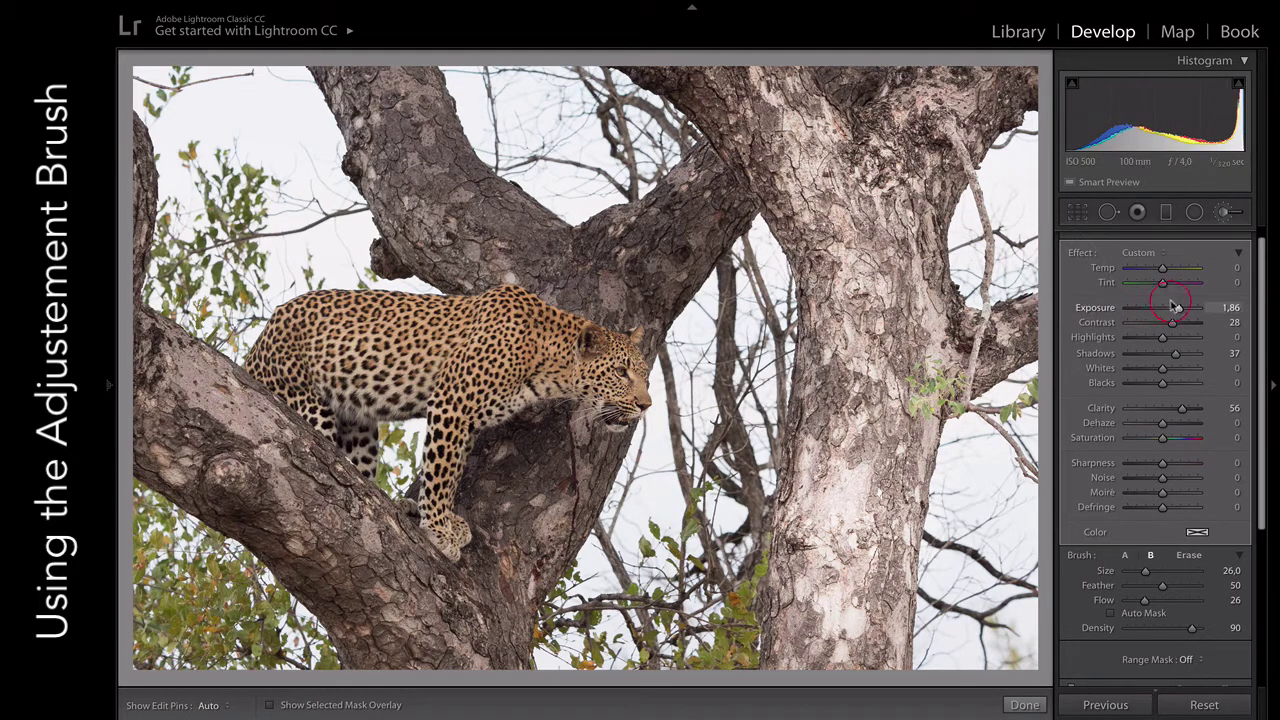
Set the trunk adjustment's Exposure to 0,56 and Shadows to 25, and shrink the brush to size 18.
drag(1170, 312, 1166, 309)
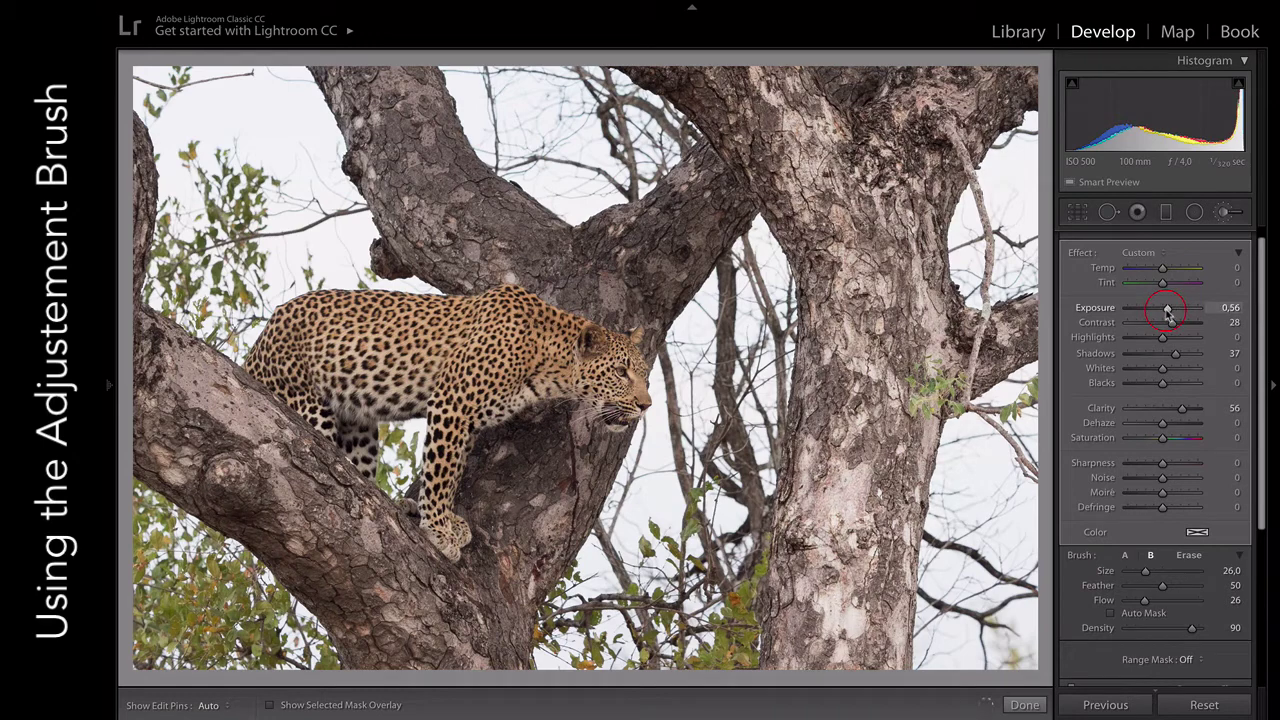
mouse_move(1175, 354)
mouse_down()
mouse_move(1127, 358)
mouse_move(1172, 357)
mouse_up()
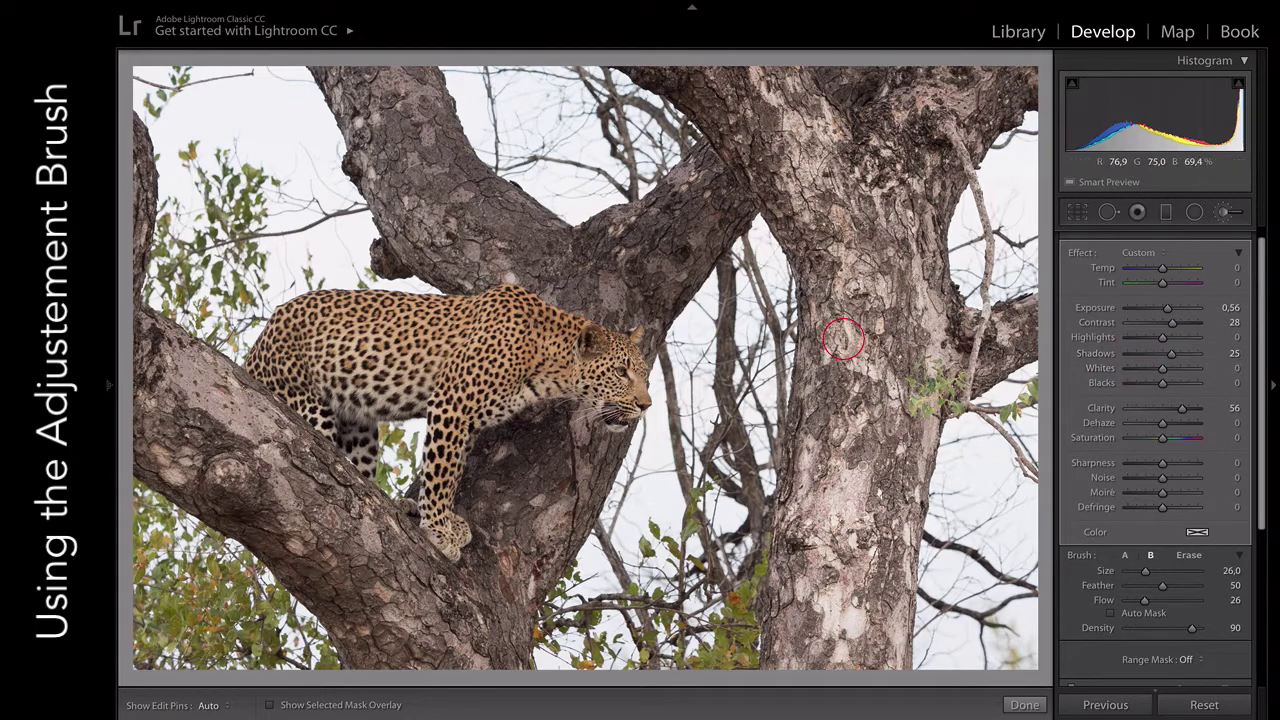
scroll(541, 270, down, 4)
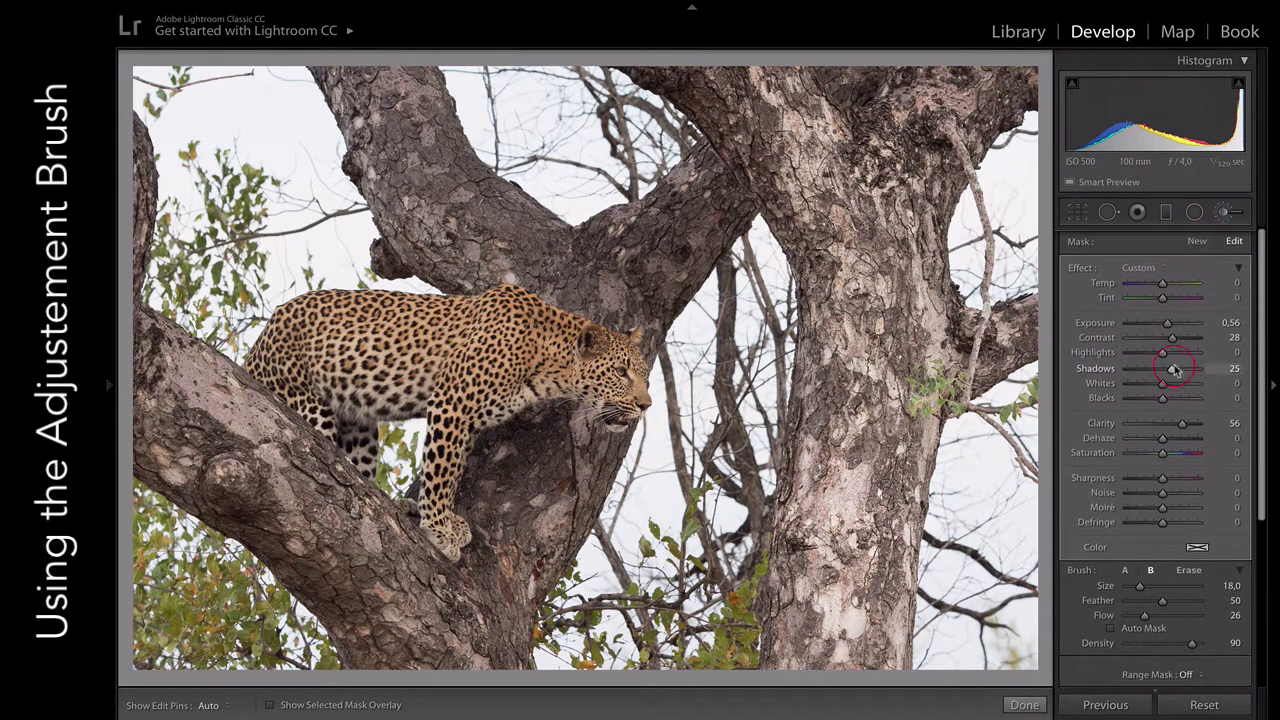
Start a new brush mask with Exposure 0,17, Contrast 17, Shadows 36 and Clarity 47, and paint it over the leopard at brush size 15.
click(1197, 241)
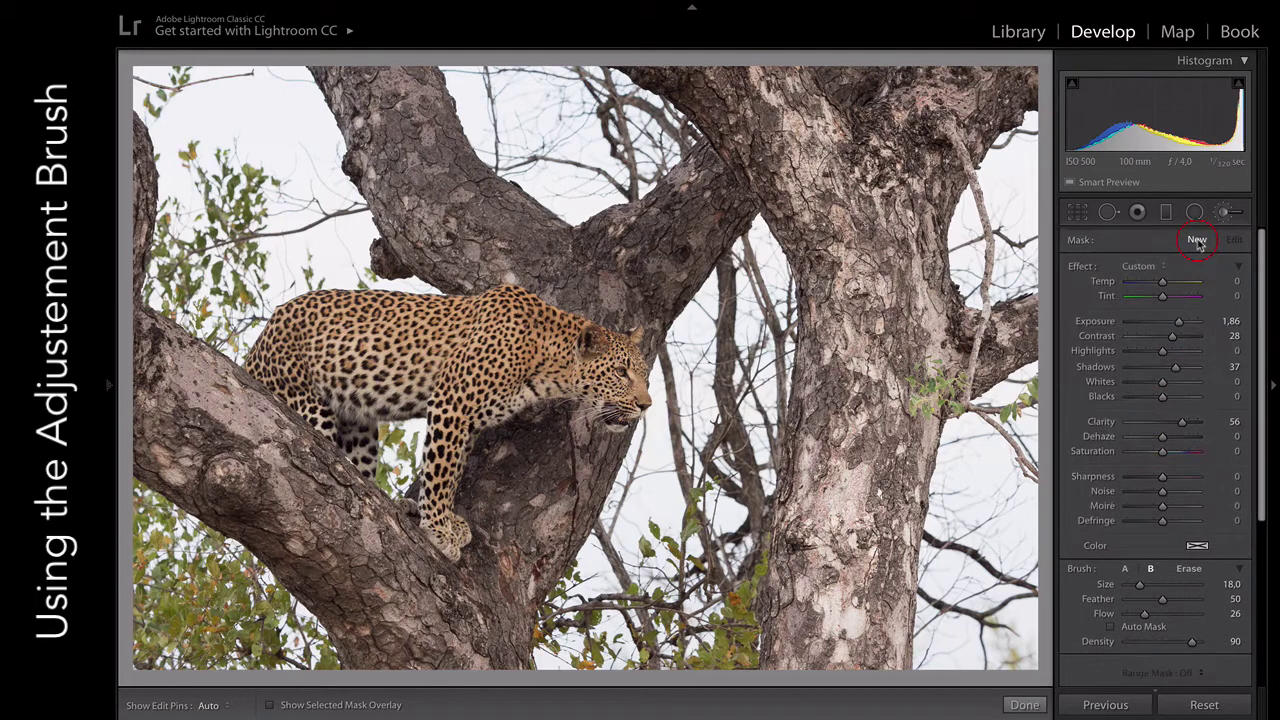
double_click(1082, 268)
click(585, 357)
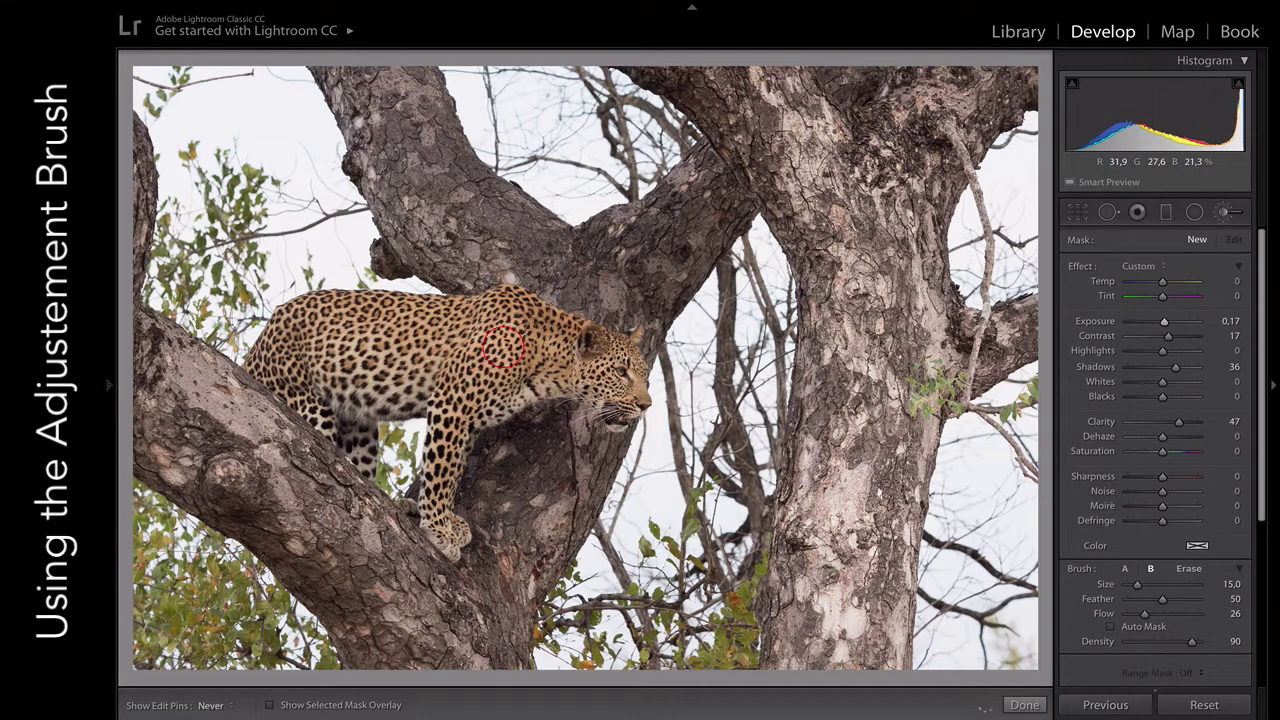
key(h)
mouse_move(577, 375)
mouse_down()
mouse_move(625, 372)
mouse_move(606, 367)
mouse_up()
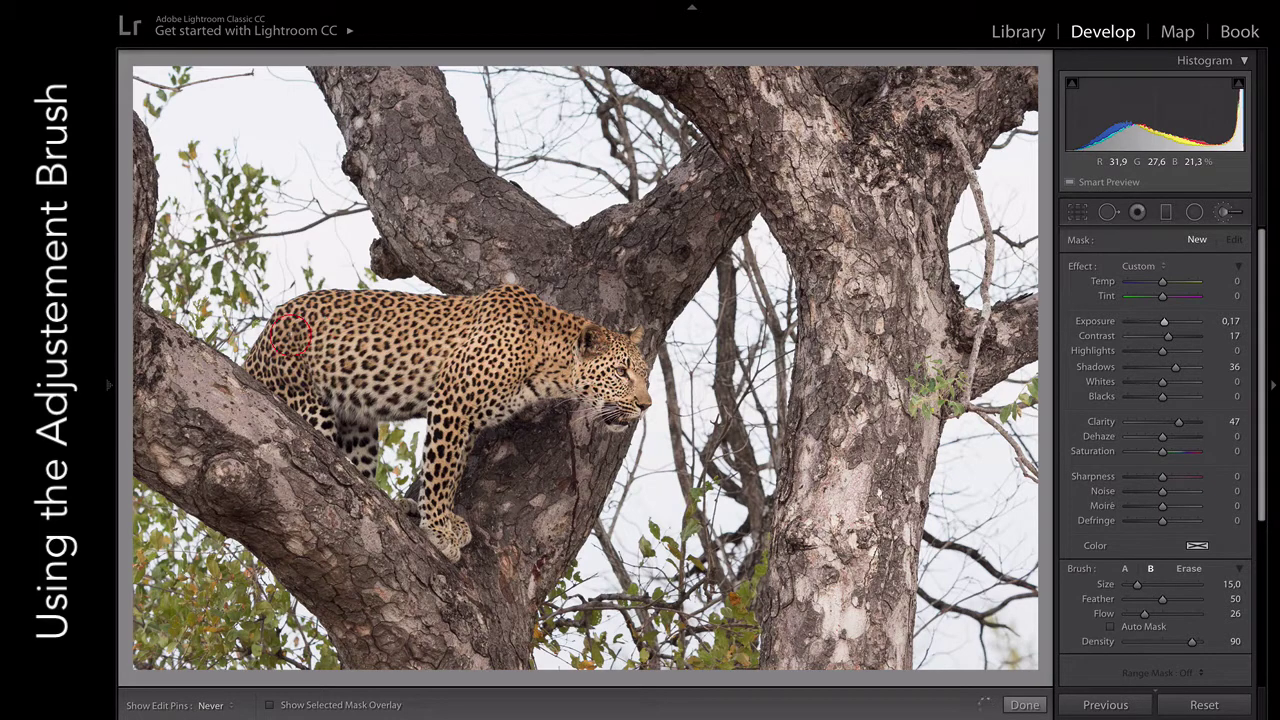
drag(290, 335, 436, 356)
mouse_move(627, 318)
mouse_down()
mouse_move(485, 310)
mouse_move(552, 352)
mouse_up()
key(h)
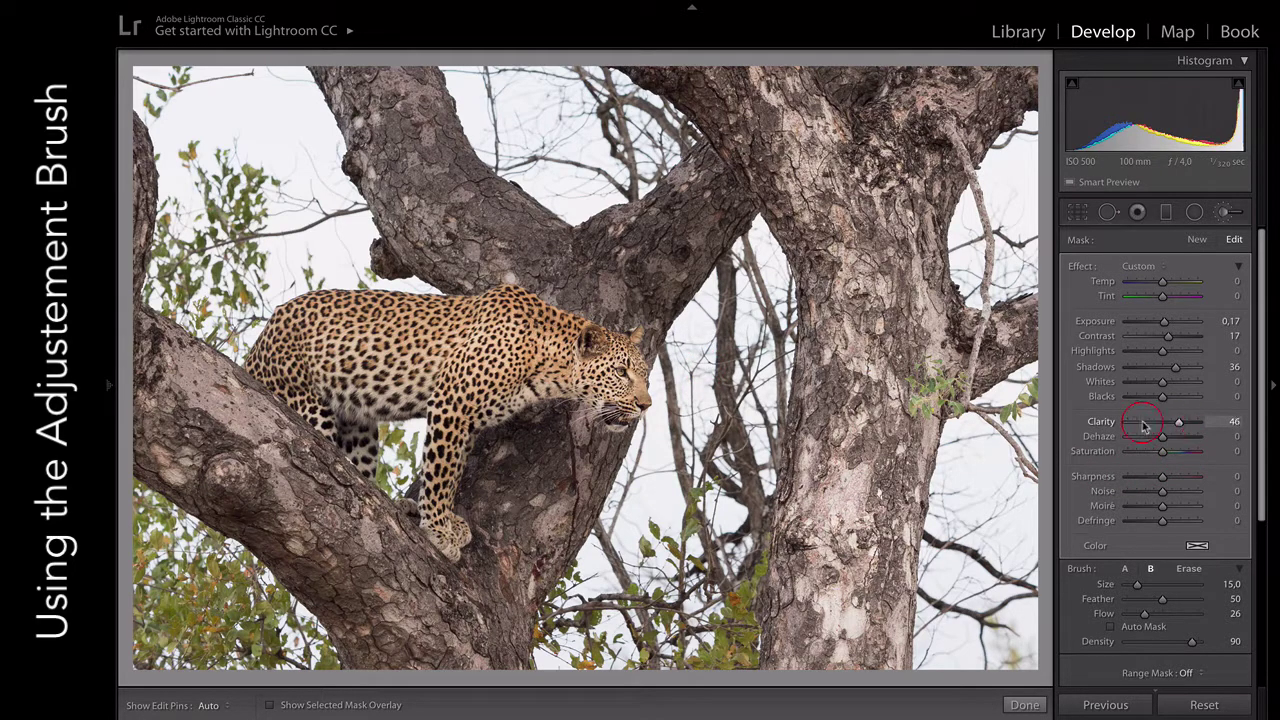
Set the leopard adjustment's Clarity to 39 and Shadows to 41.
drag(1131, 425, 1178, 423)
drag(1175, 367, 1180, 369)
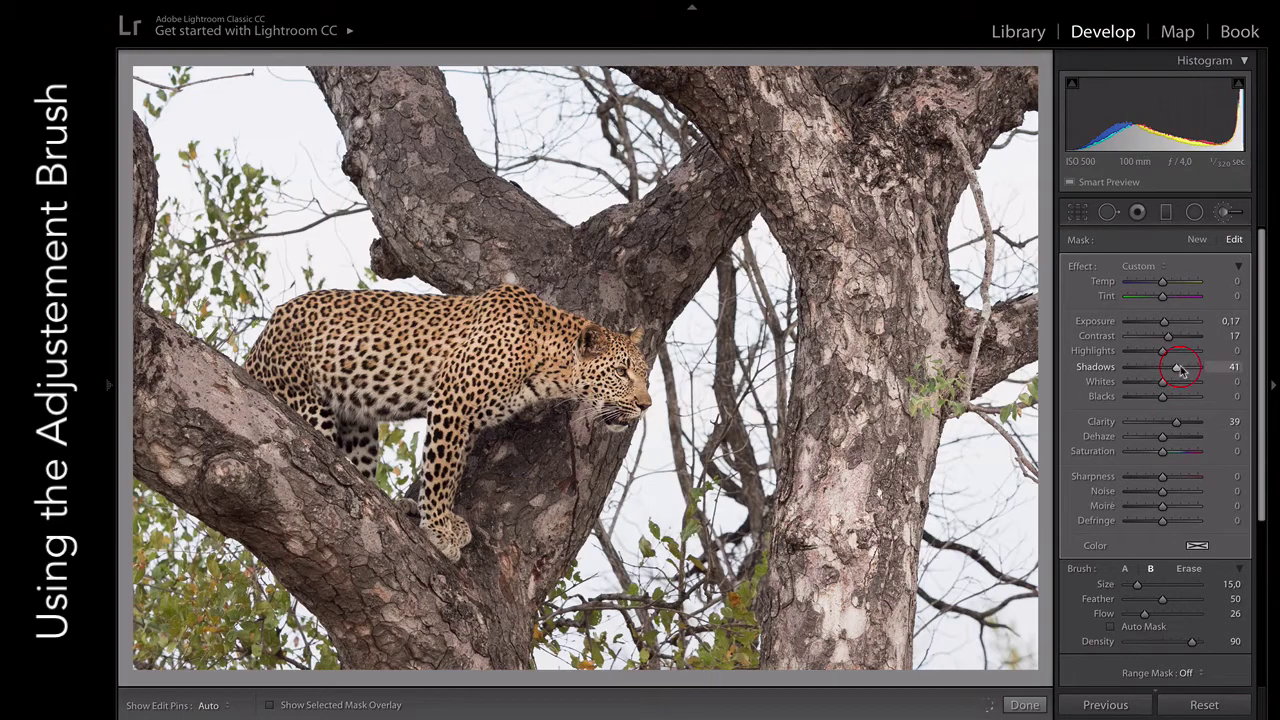